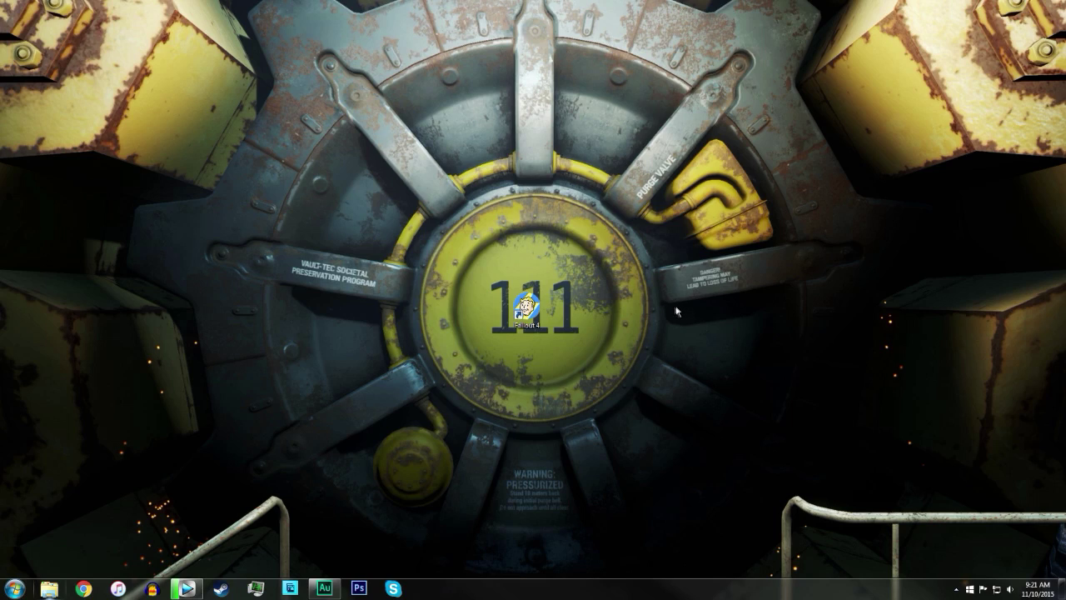
Step: Launch Fallout 4 from its desktop shortcut to bring up the launcher
{"action": "mouse_move", "coordinate": [503, 278]}
{"action": "left_mouse_down"}
{"action": "mouse_move", "coordinate": [587, 358]}
{"action": "mouse_move", "coordinate": [500, 276]}
{"action": "left_mouse_up"}
{"action": "left_click", "coordinate": [500, 277]}
{"action": "left_click_drag", "start_coordinate": [570, 356], "coordinate": [559, 361]}
{"action": "double_click", "coordinate": [528, 310]}
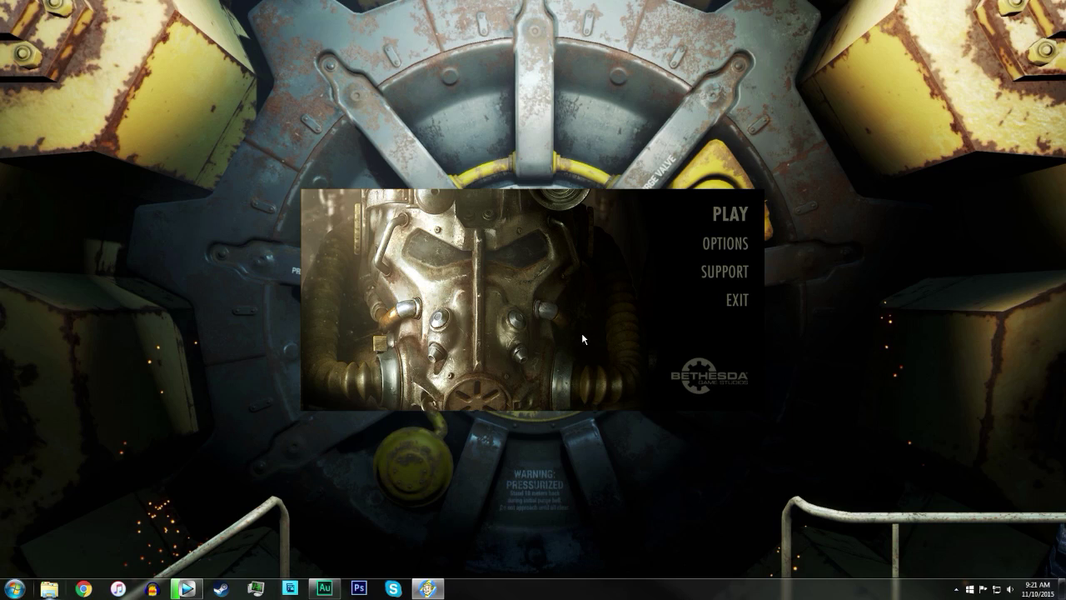
{"action": "left_click", "coordinate": [711, 244]}
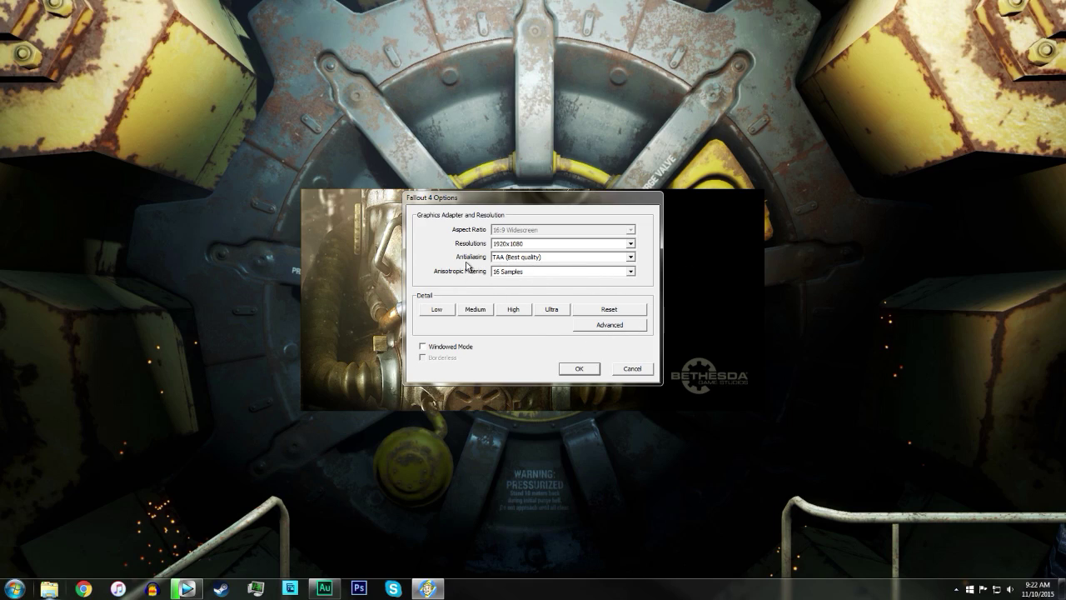
Step: Keep the resolution at 1920x1080 and open the Advanced graphics options
{"action": "left_click", "coordinate": [630, 244]}
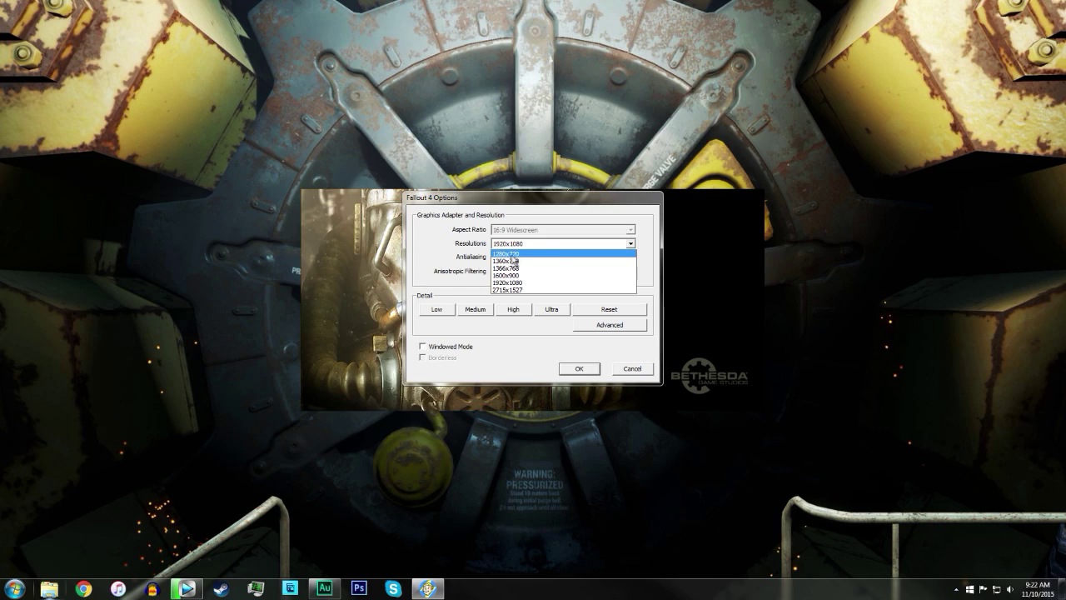
{"action": "left_click", "coordinate": [633, 244]}
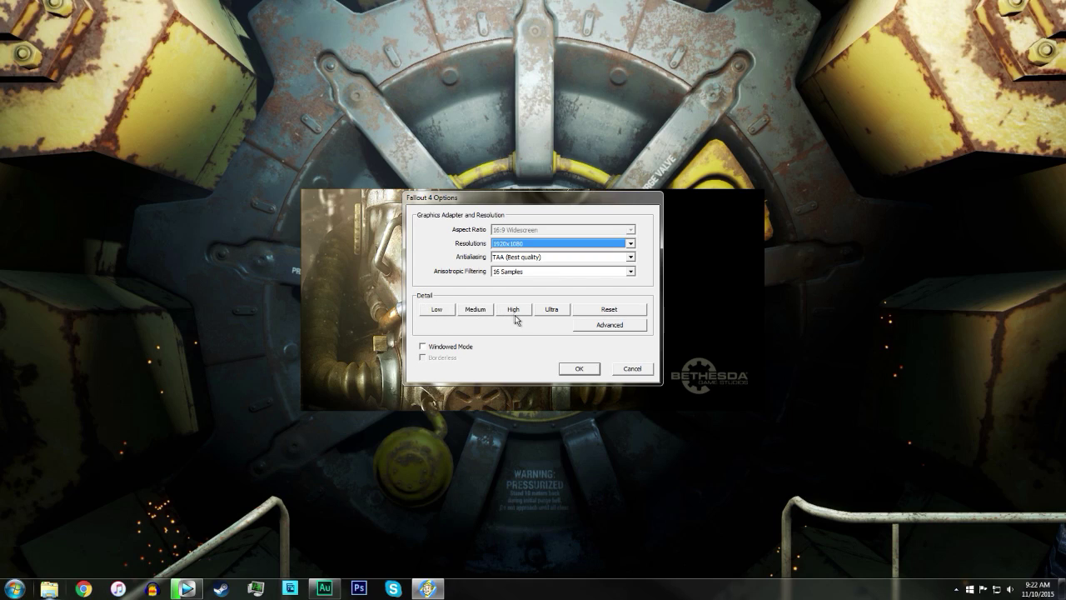
{"action": "left_click", "coordinate": [598, 327]}
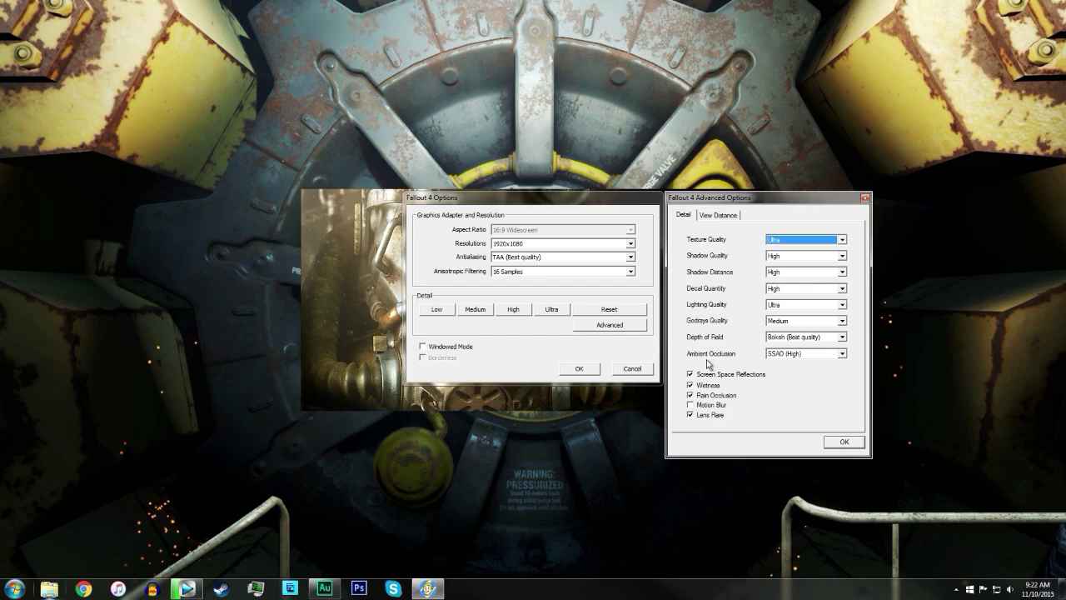
{"action": "left_click", "coordinate": [843, 353]}
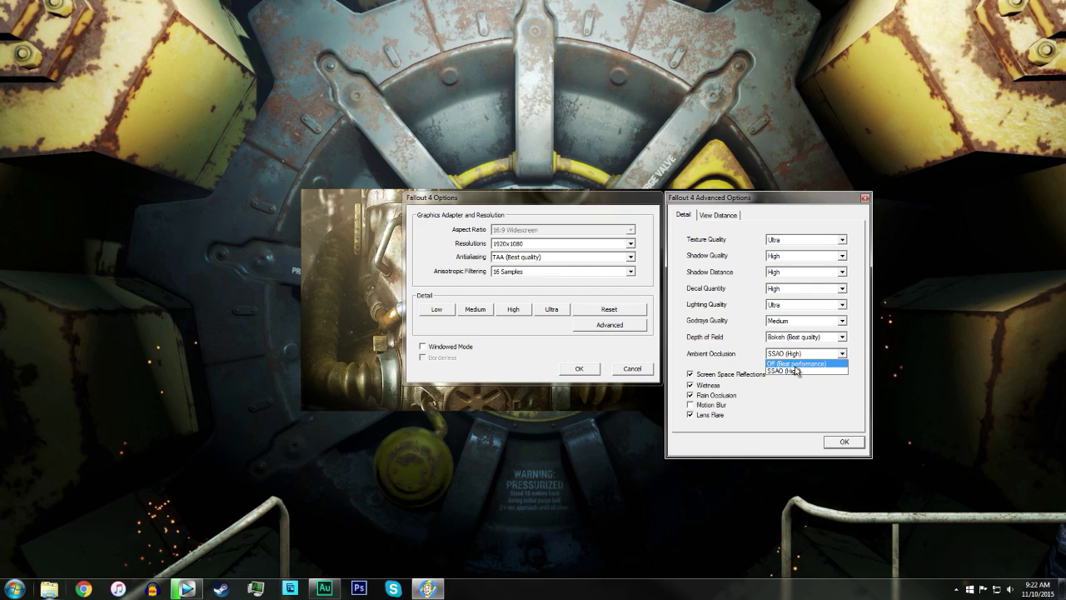
{"action": "left_click", "coordinate": [800, 401]}
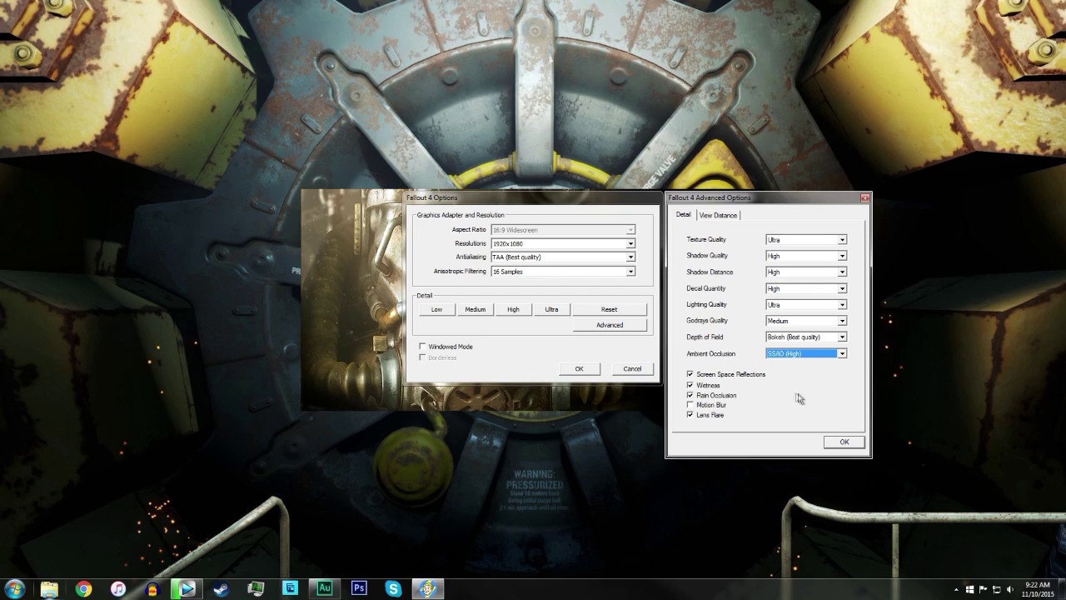
{"action": "left_click", "coordinate": [842, 241]}
{"action": "left_click", "coordinate": [843, 243]}
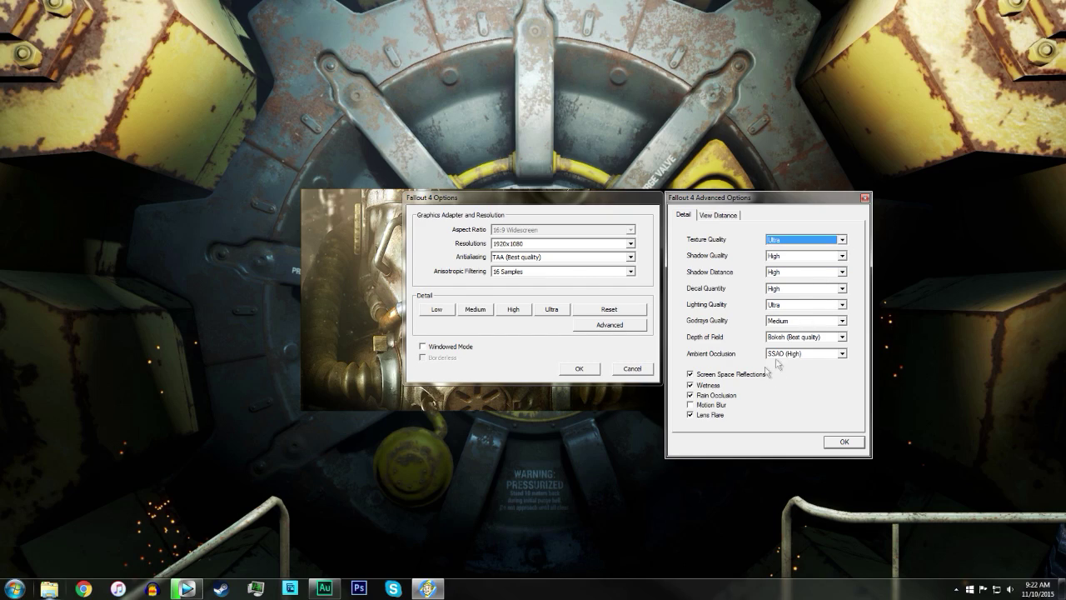
{"action": "left_click", "coordinate": [843, 261]}
{"action": "left_click", "coordinate": [841, 279]}
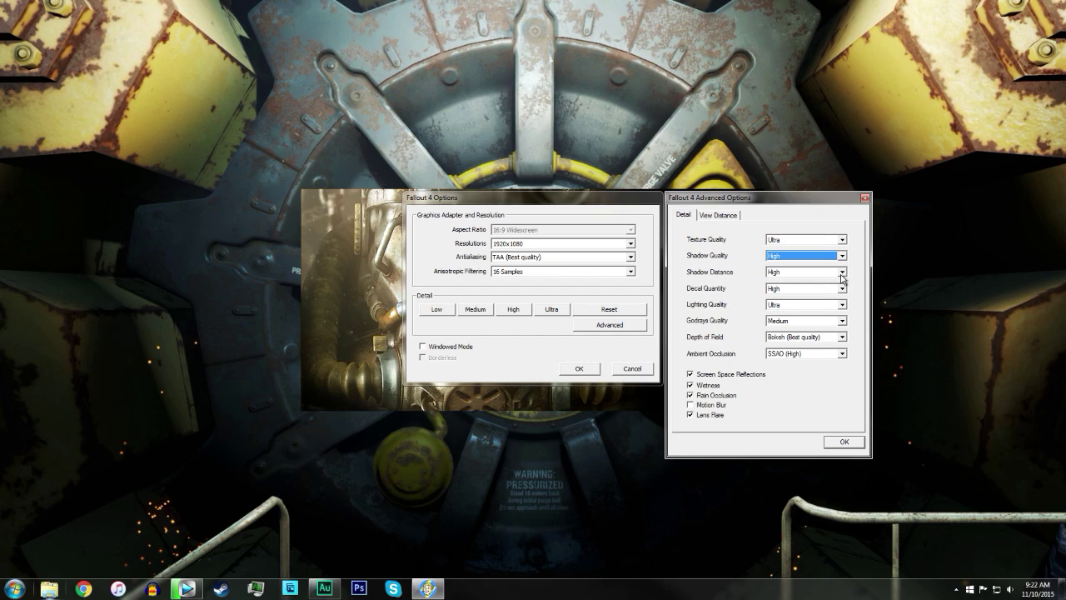
{"action": "left_click", "coordinate": [843, 274]}
{"action": "left_click", "coordinate": [842, 280]}
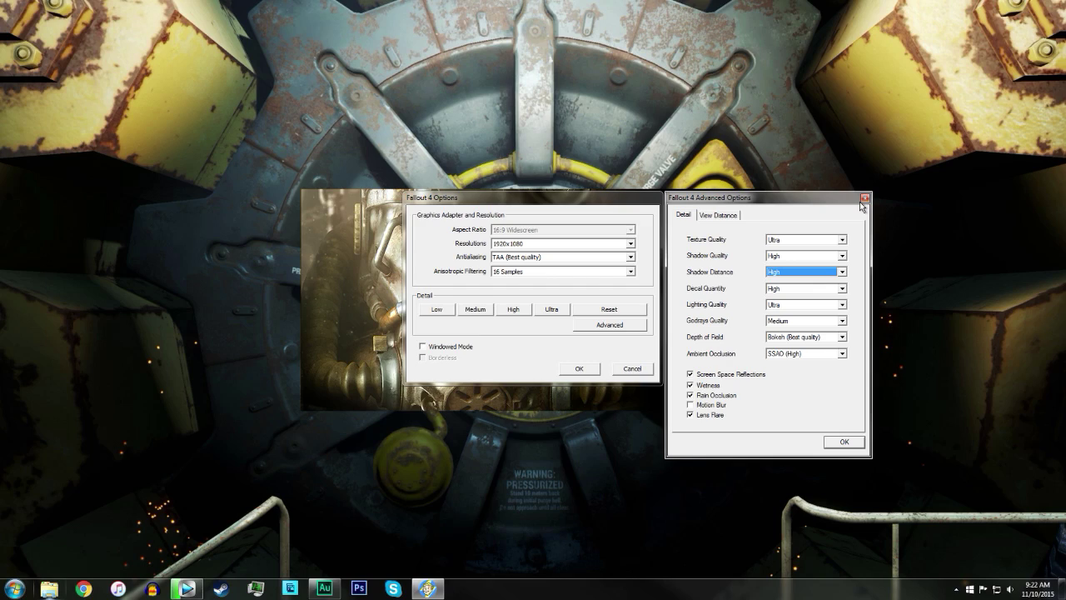
{"action": "left_click", "coordinate": [845, 442]}
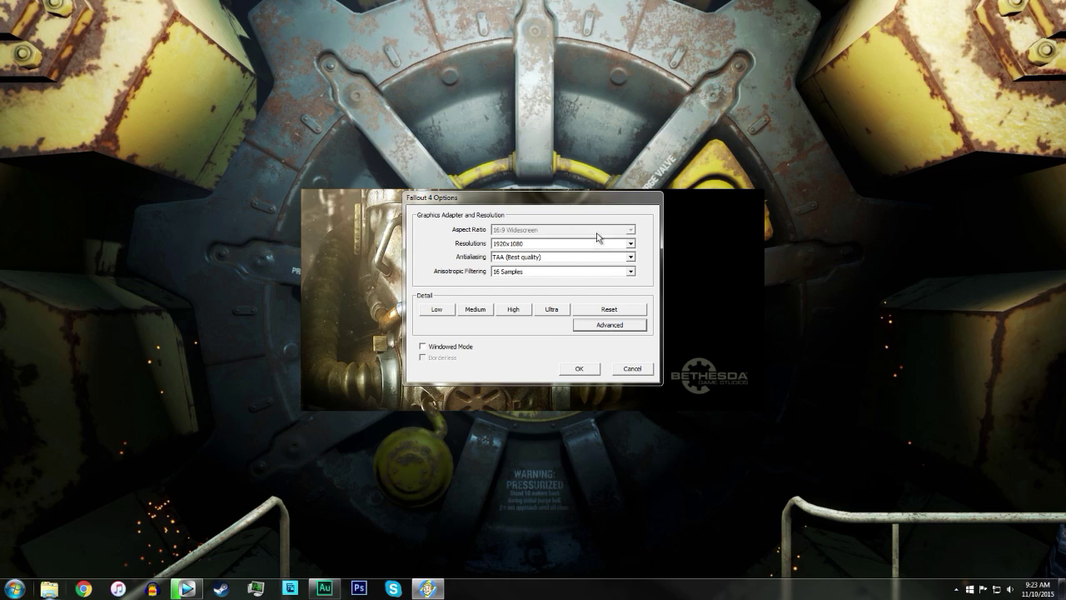
{"action": "left_click", "coordinate": [631, 370]}
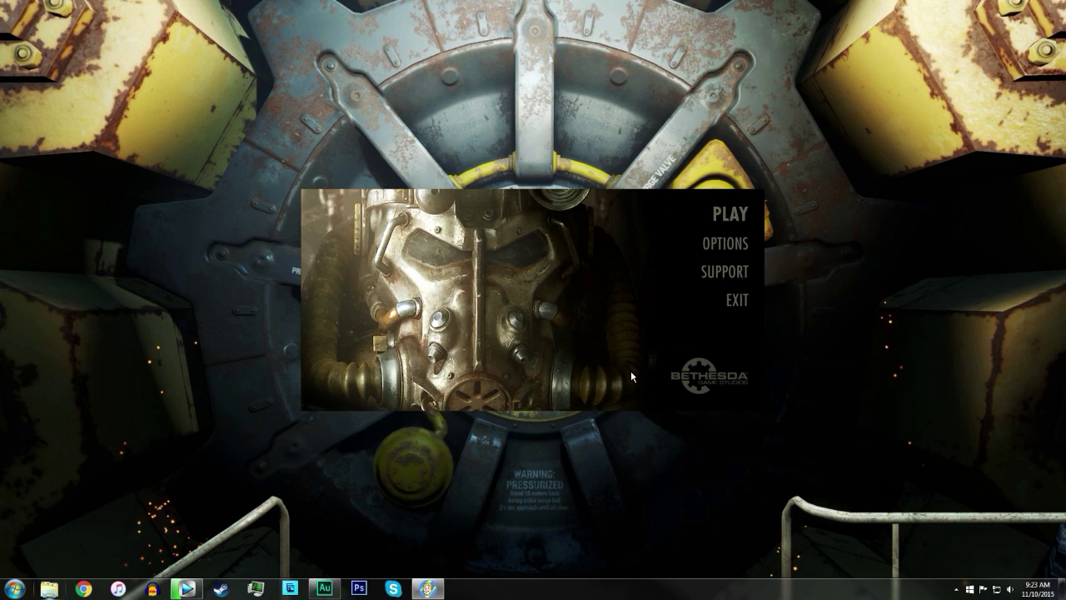
Step: Exit the launcher and open the NVIDIA Control Panel's Manage 3D settings page
{"action": "left_click", "coordinate": [736, 304]}
{"action": "right_click", "coordinate": [415, 213]}
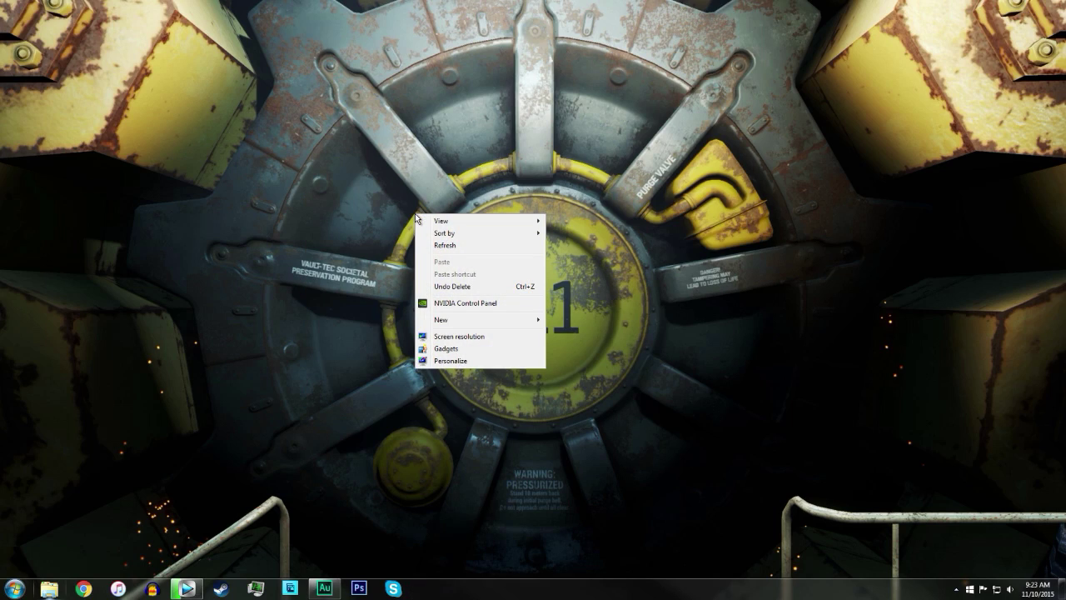
{"action": "left_click", "coordinate": [462, 305]}
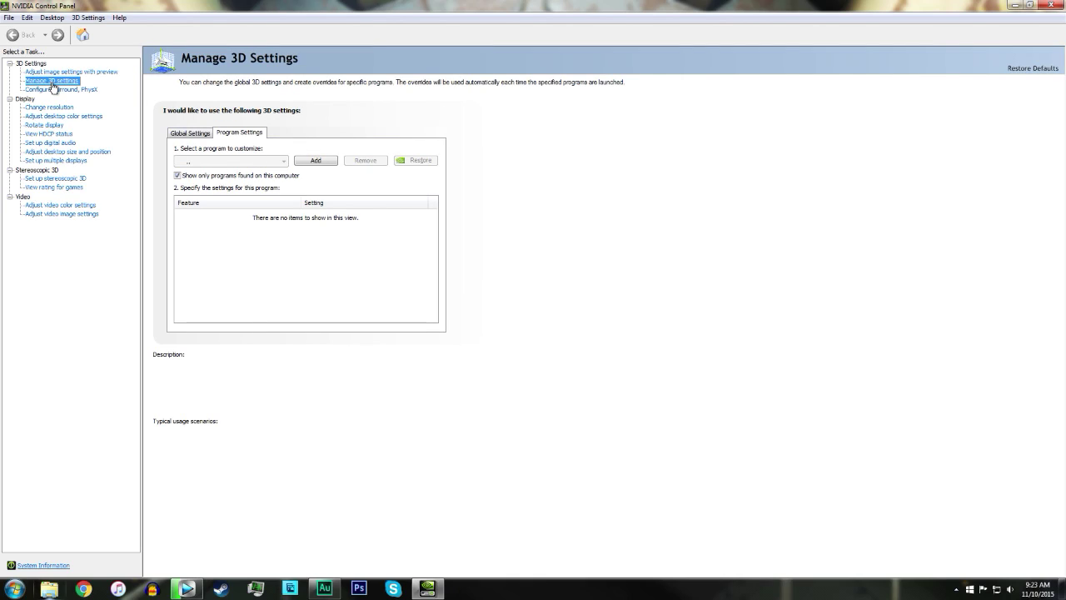
{"action": "left_click", "coordinate": [199, 140]}
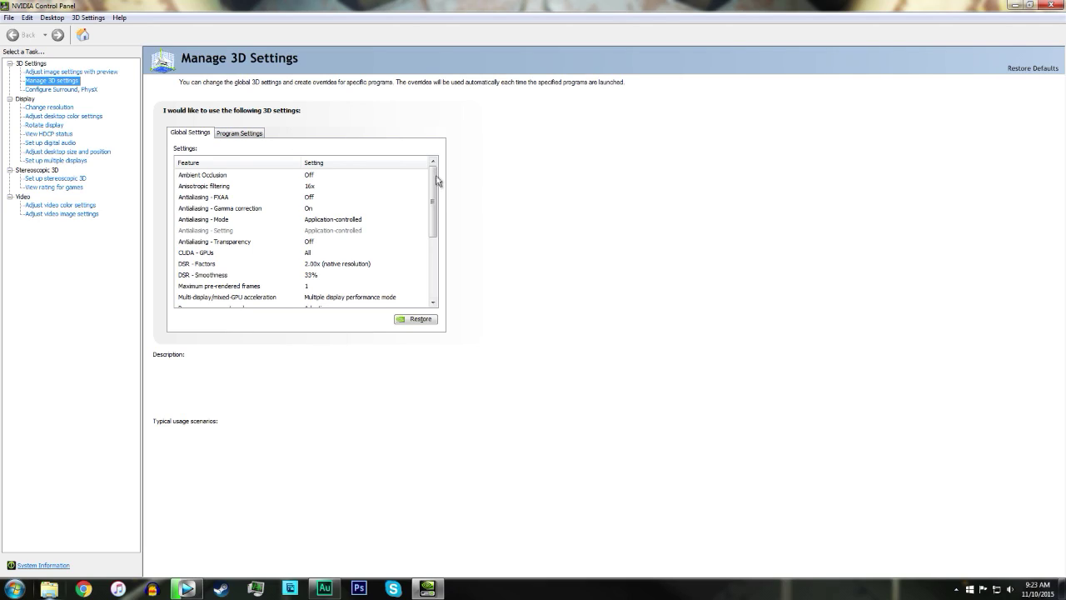
Step: Review the global settings, keeping DSR Factors 2.00x, CUDA GPUs All and DSR Smoothness 33%
{"action": "mouse_move", "coordinate": [432, 179]}
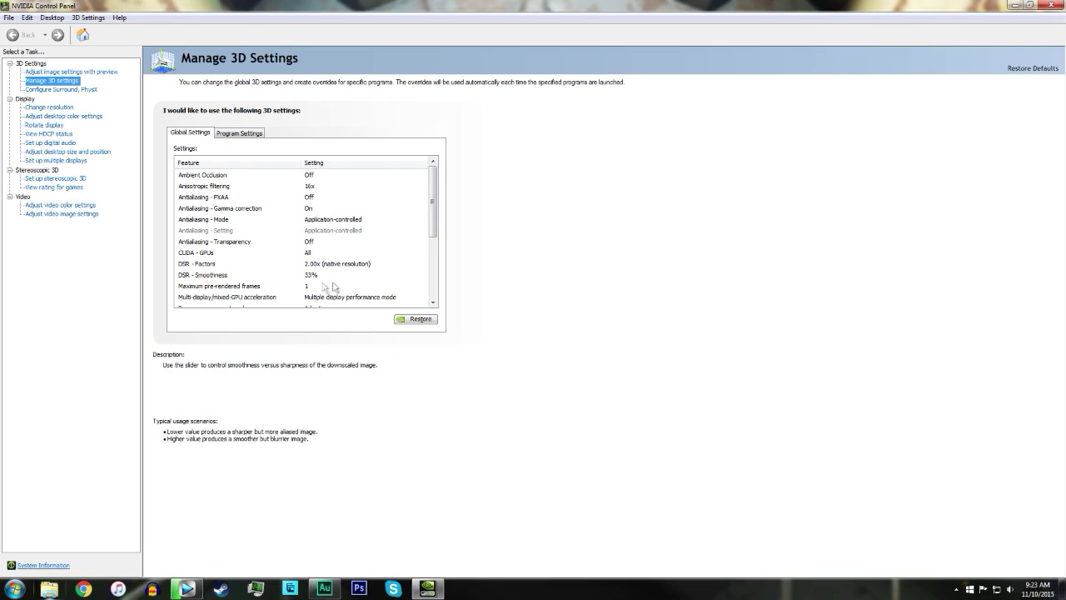
{"action": "left_click_drag", "start_coordinate": [433, 176], "coordinate": [442, 197]}
{"action": "mouse_move", "coordinate": [312, 233]}
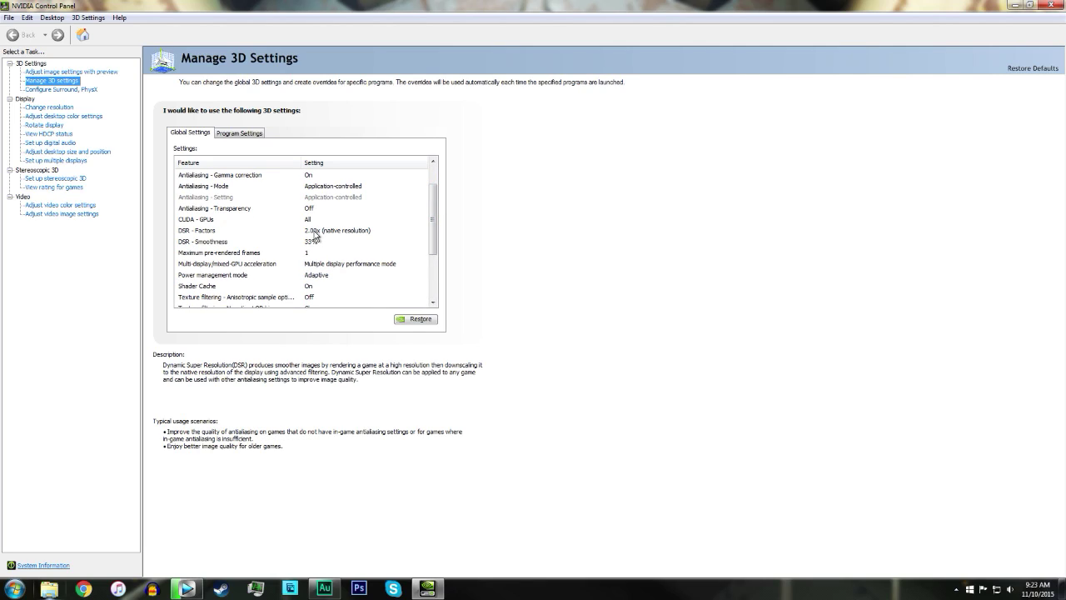
{"action": "left_click", "coordinate": [314, 235]}
{"action": "scroll", "coordinate": [458, 275], "scroll_direction": "down", "scroll_amount": 2}
{"action": "scroll", "coordinate": [458, 250], "scroll_direction": "up", "scroll_amount": 2}
{"action": "left_click", "coordinate": [447, 309]}
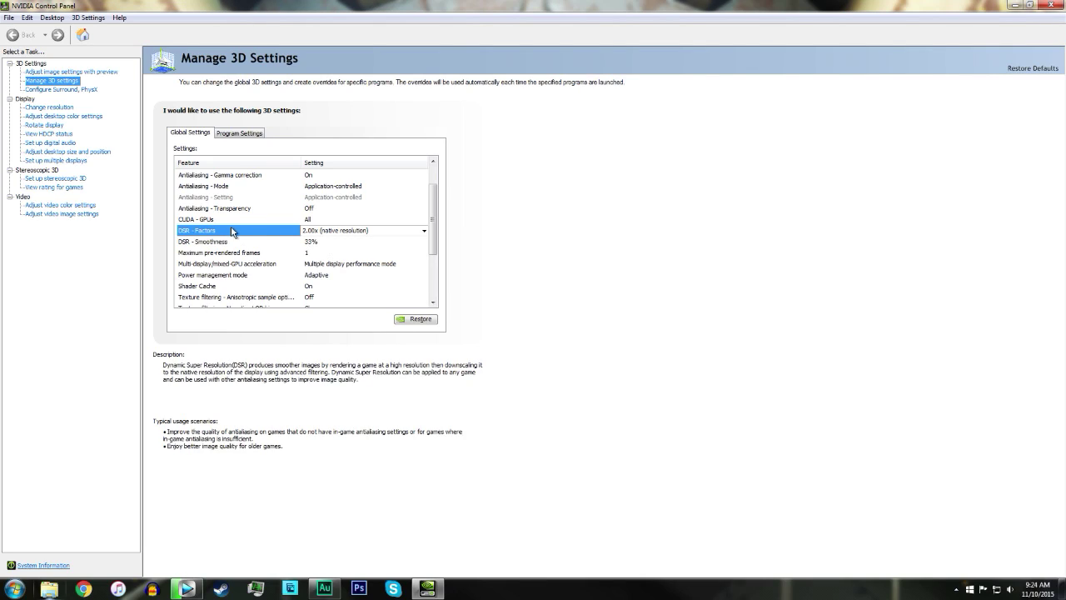
{"action": "left_click", "coordinate": [315, 220]}
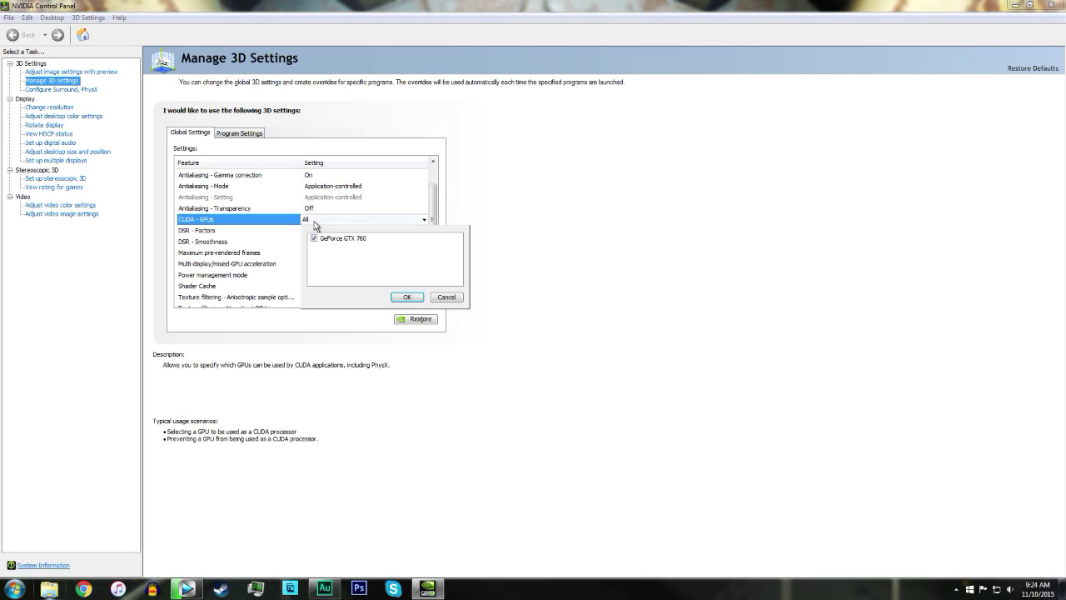
{"action": "left_click", "coordinate": [443, 300]}
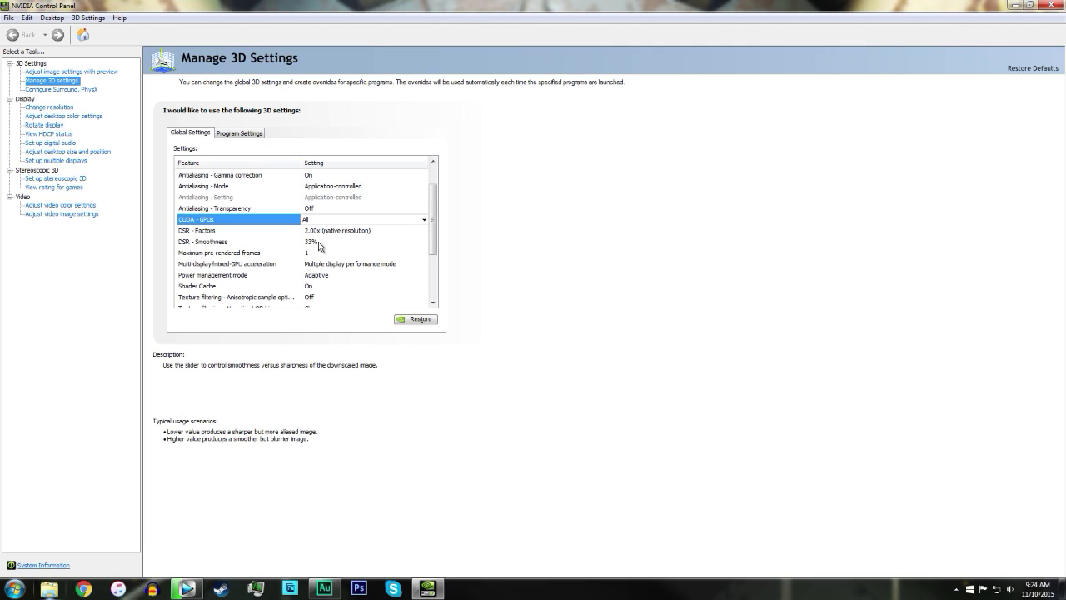
{"action": "left_click", "coordinate": [317, 243]}
{"action": "left_click", "coordinate": [450, 321]}
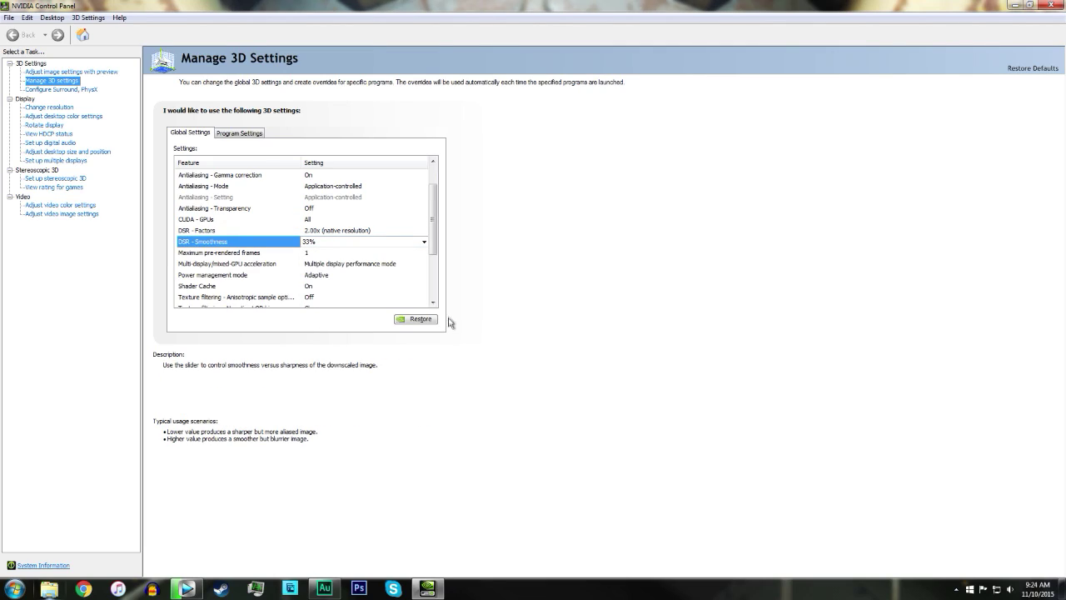
{"action": "left_click", "coordinate": [368, 231]}
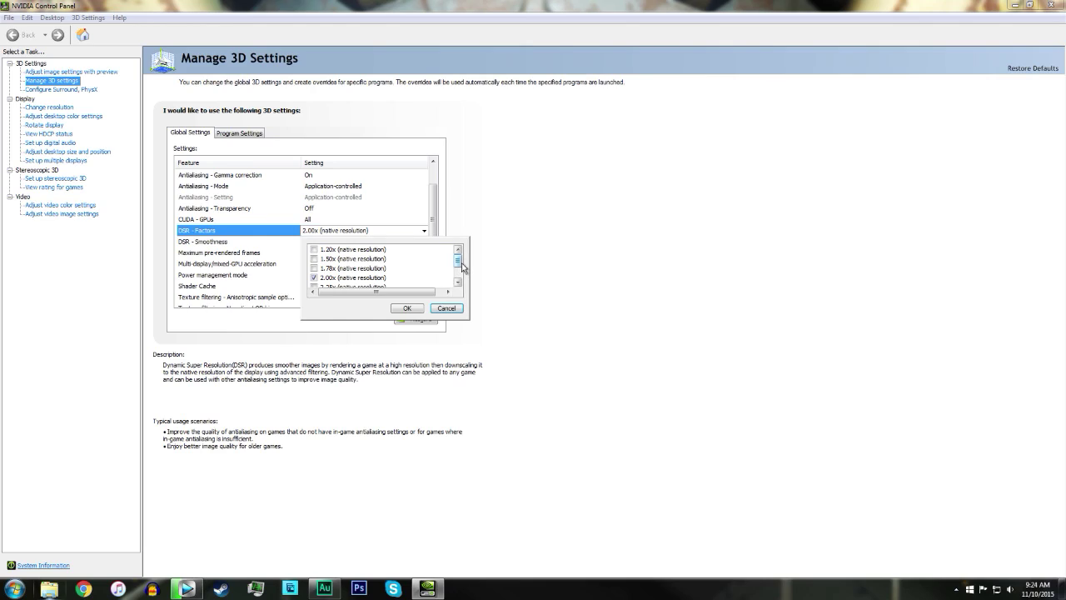
{"action": "left_click", "coordinate": [447, 308]}
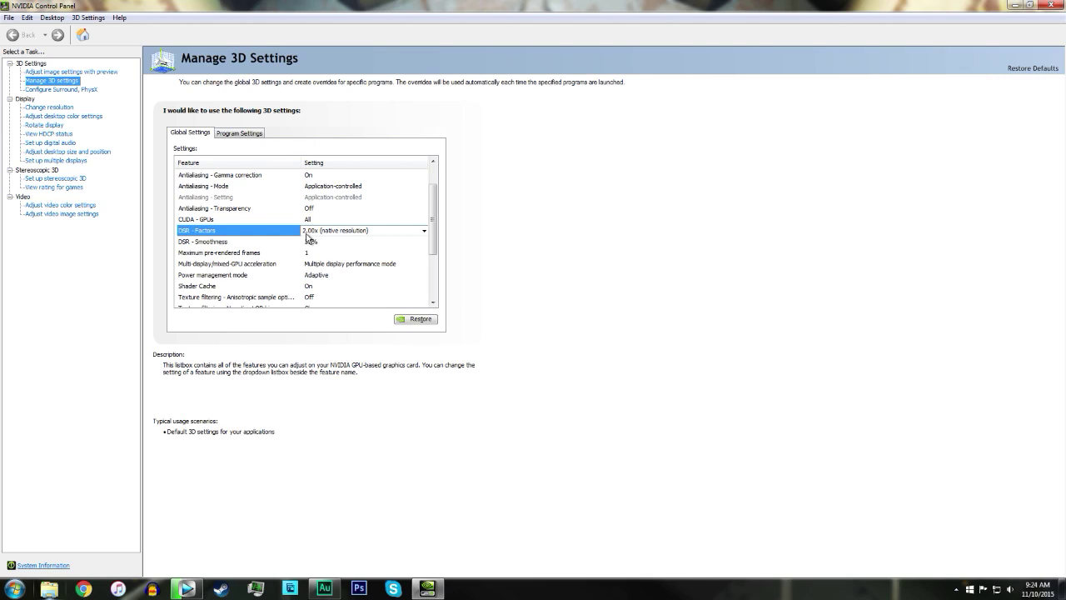
Step: Keep Multiple display performance mode and Adaptive power management unchanged
{"action": "left_click_drag", "start_coordinate": [431, 220], "coordinate": [432, 240]}
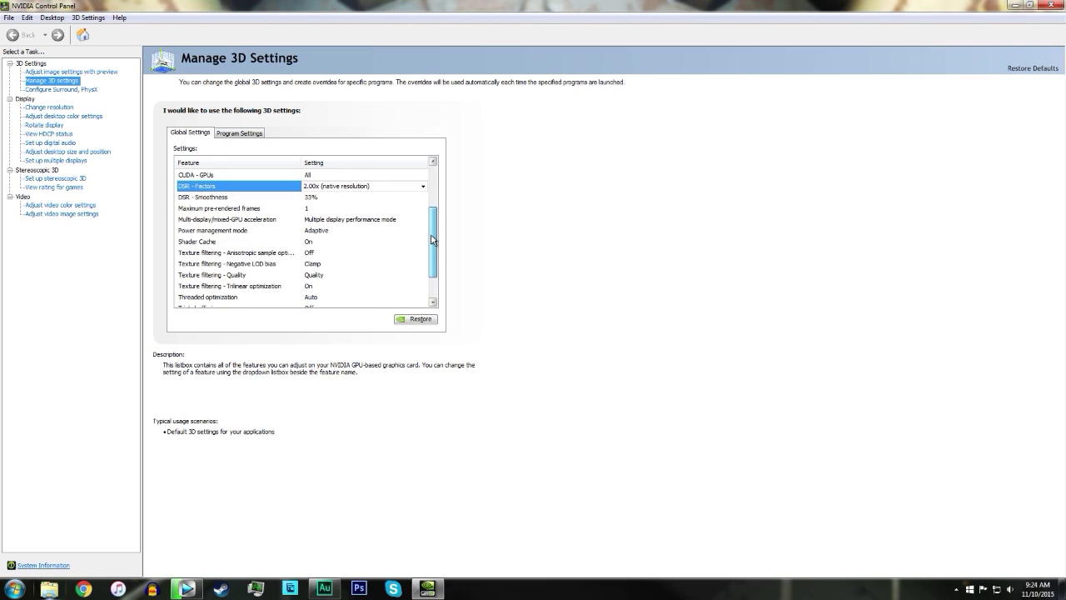
{"action": "mouse_move", "coordinate": [223, 221]}
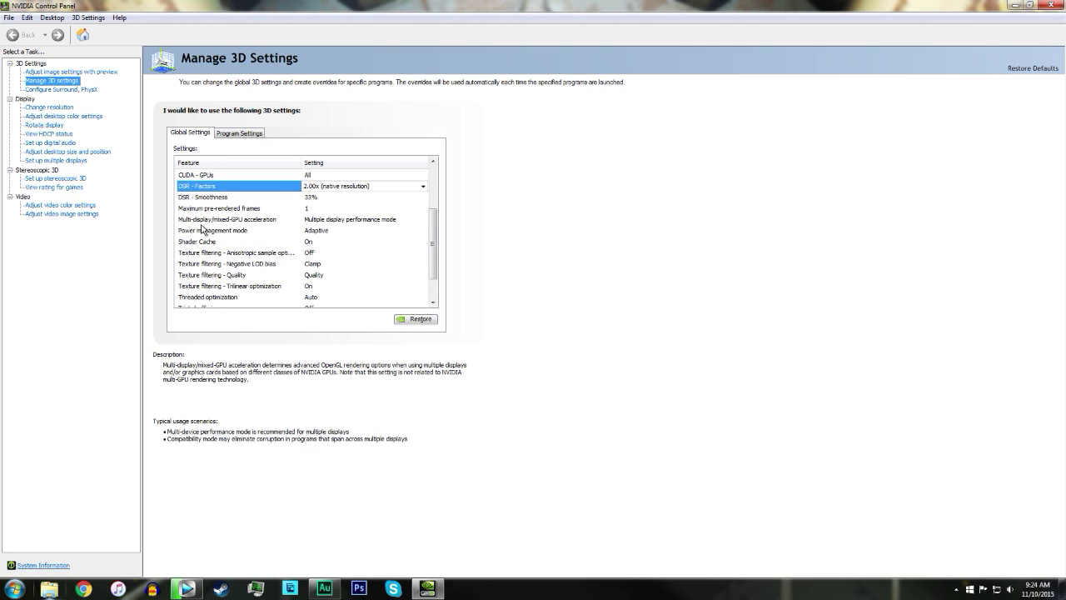
{"action": "left_click", "coordinate": [346, 220]}
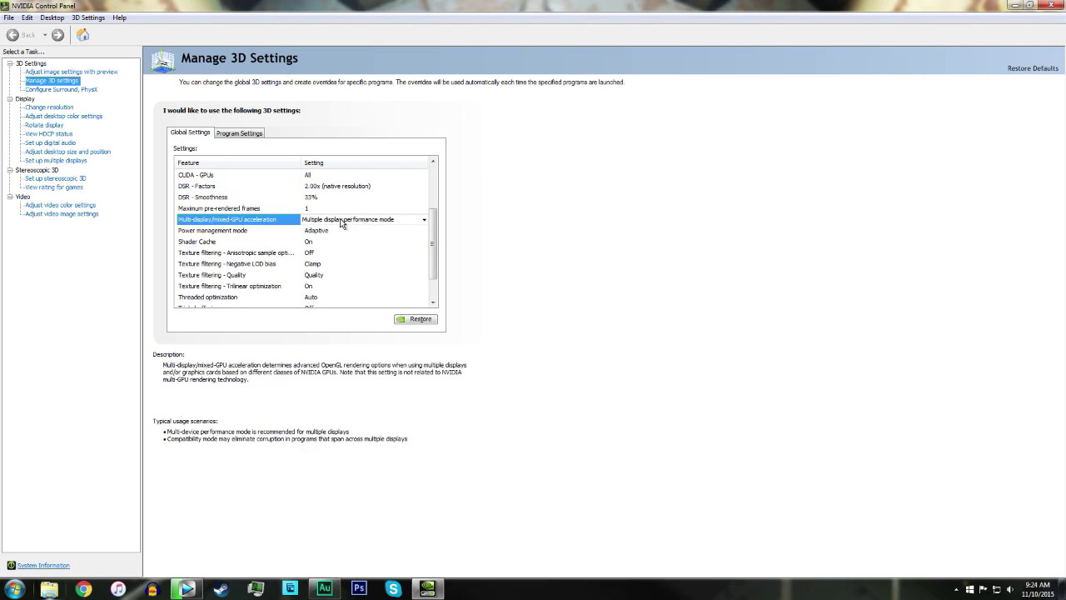
{"action": "left_click", "coordinate": [344, 220]}
{"action": "left_click", "coordinate": [426, 219]}
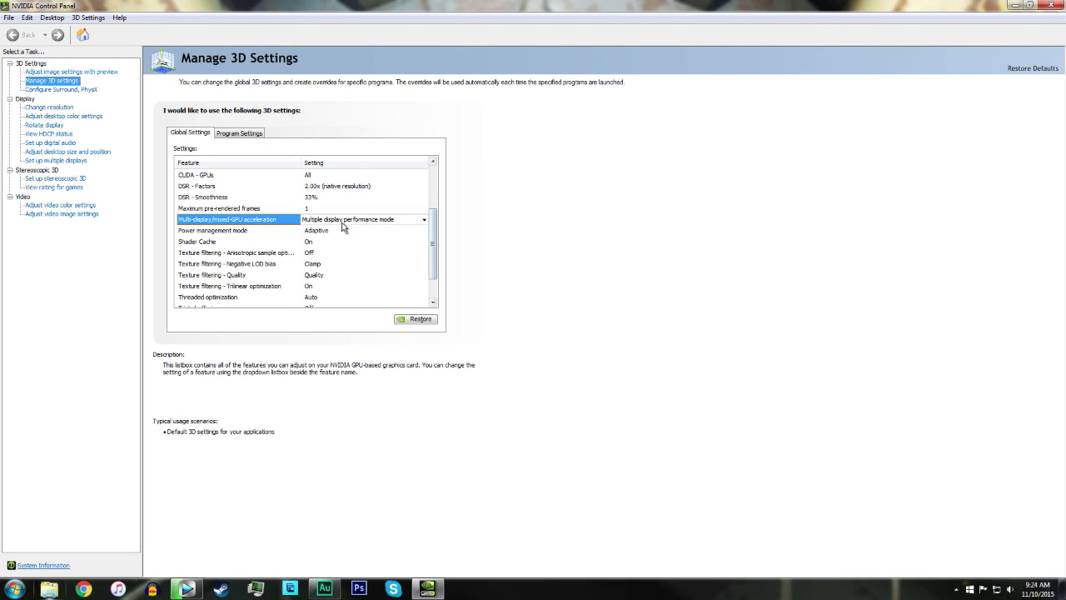
{"action": "scroll", "coordinate": [433, 231], "scroll_direction": "down", "scroll_amount": 2}
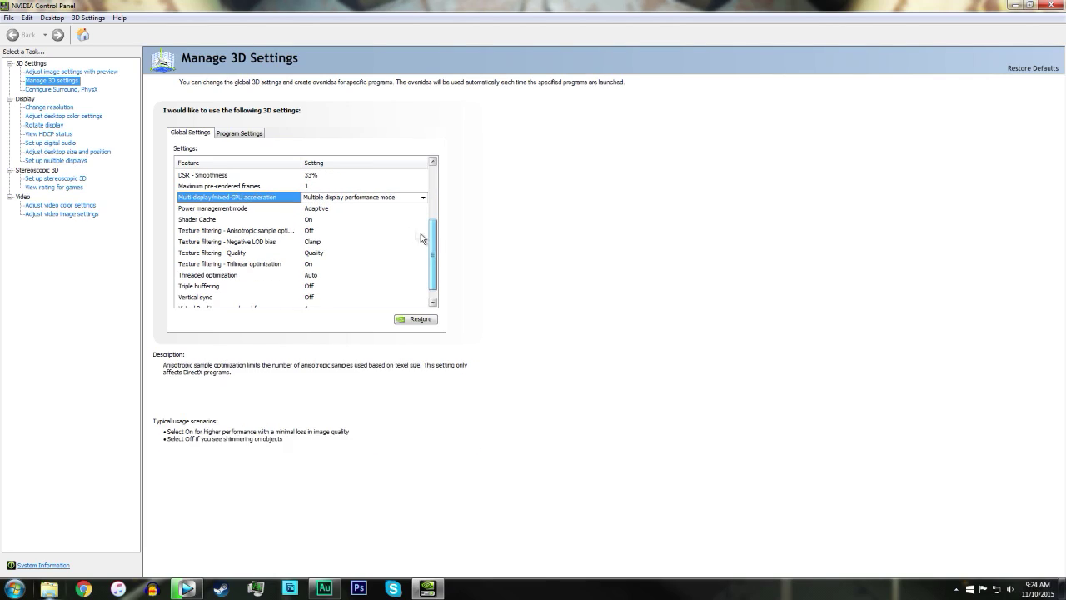
{"action": "left_click", "coordinate": [332, 210]}
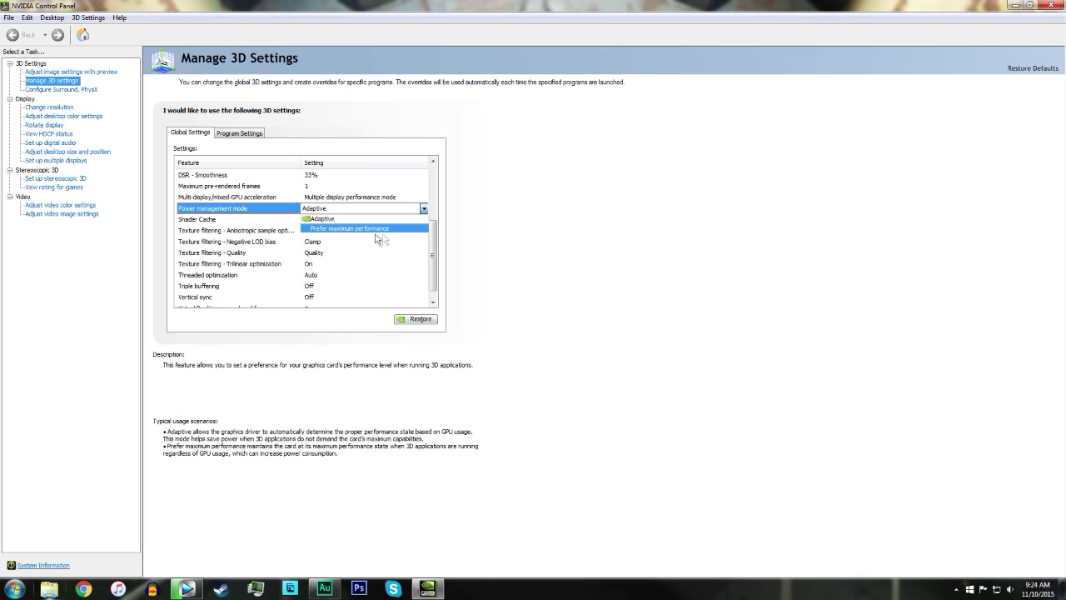
{"action": "left_click", "coordinate": [426, 210]}
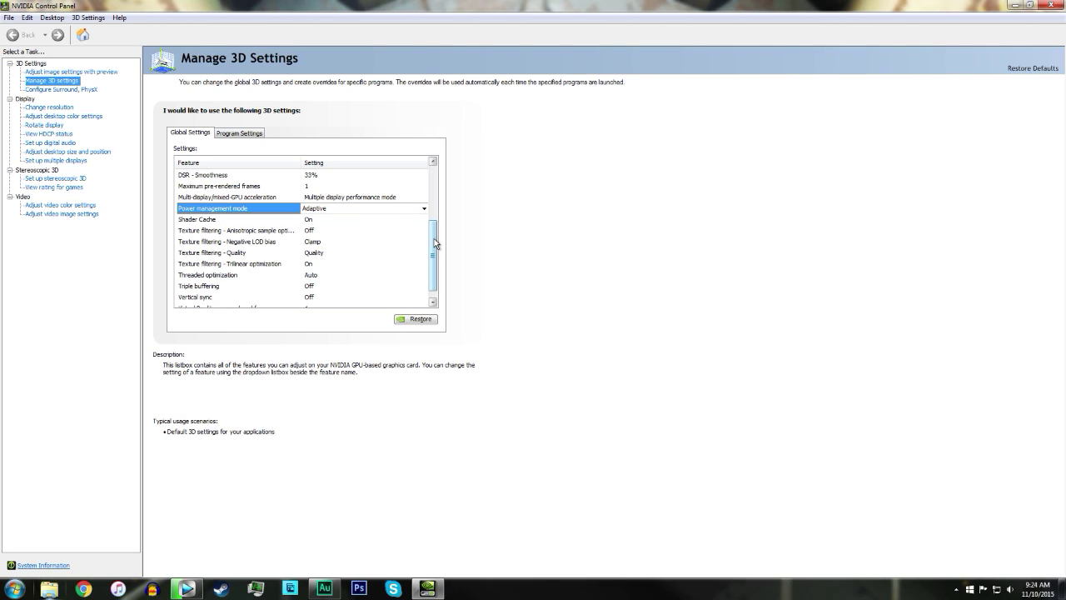
{"action": "left_click_drag", "start_coordinate": [434, 238], "coordinate": [433, 254]}
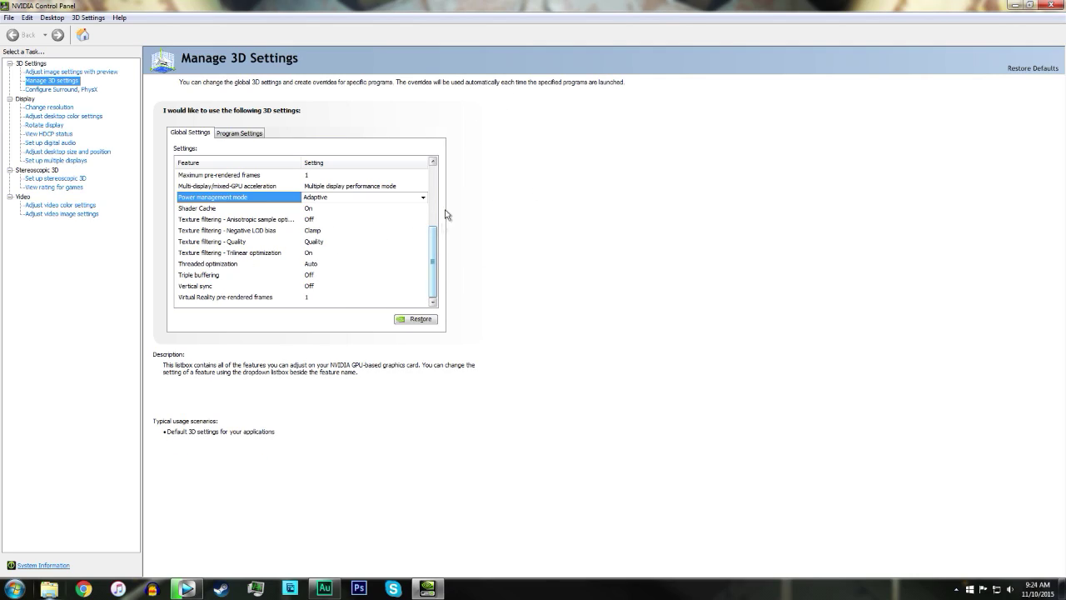
{"action": "left_click", "coordinate": [313, 288]}
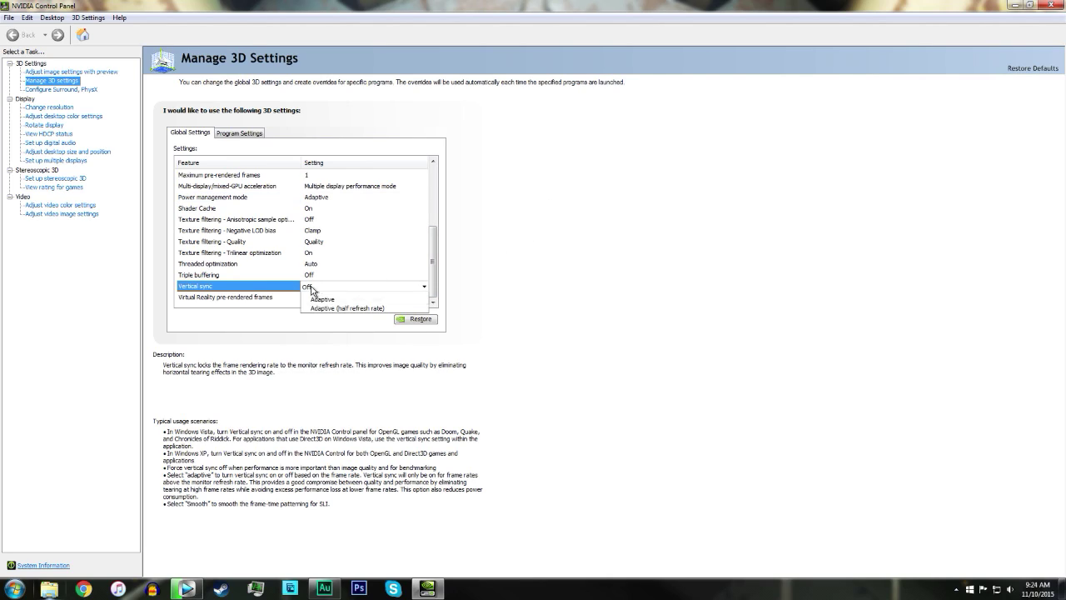
{"action": "left_click", "coordinate": [425, 289]}
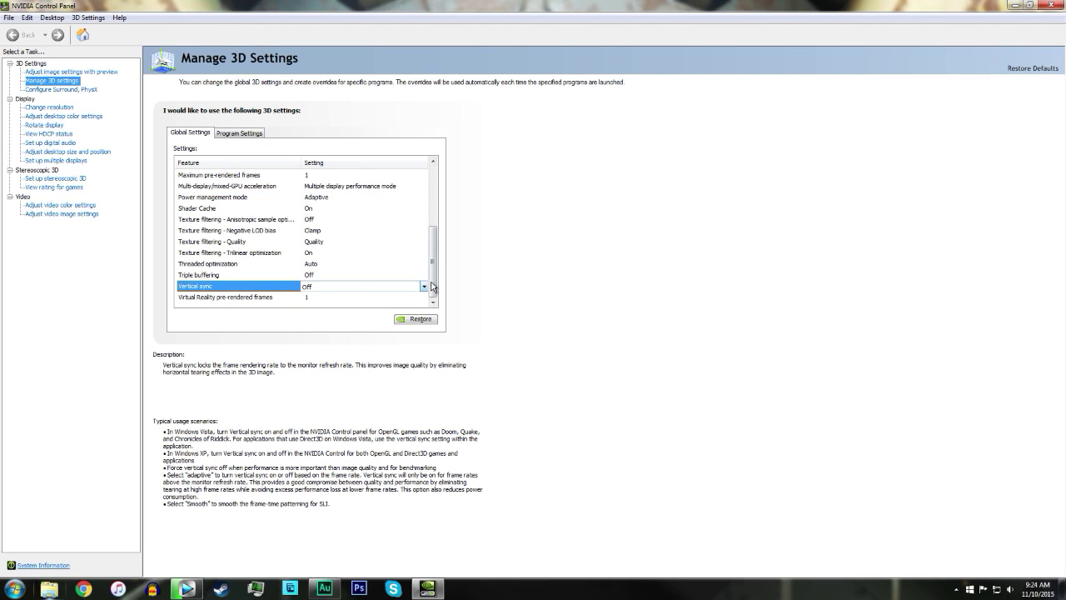
{"action": "left_click_drag", "start_coordinate": [435, 280], "coordinate": [442, 217]}
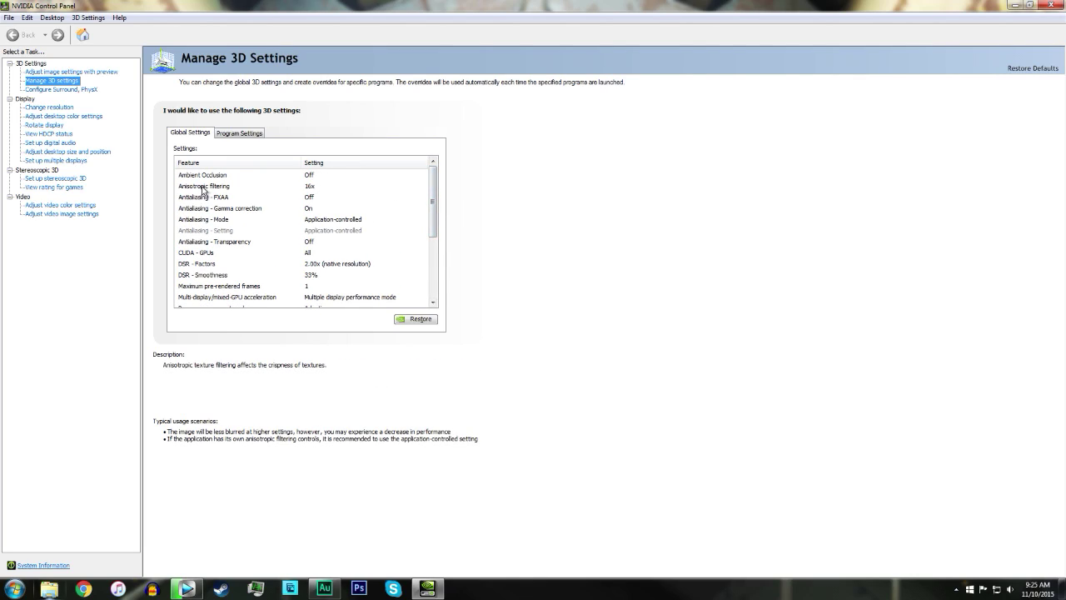
{"action": "left_click", "coordinate": [309, 187]}
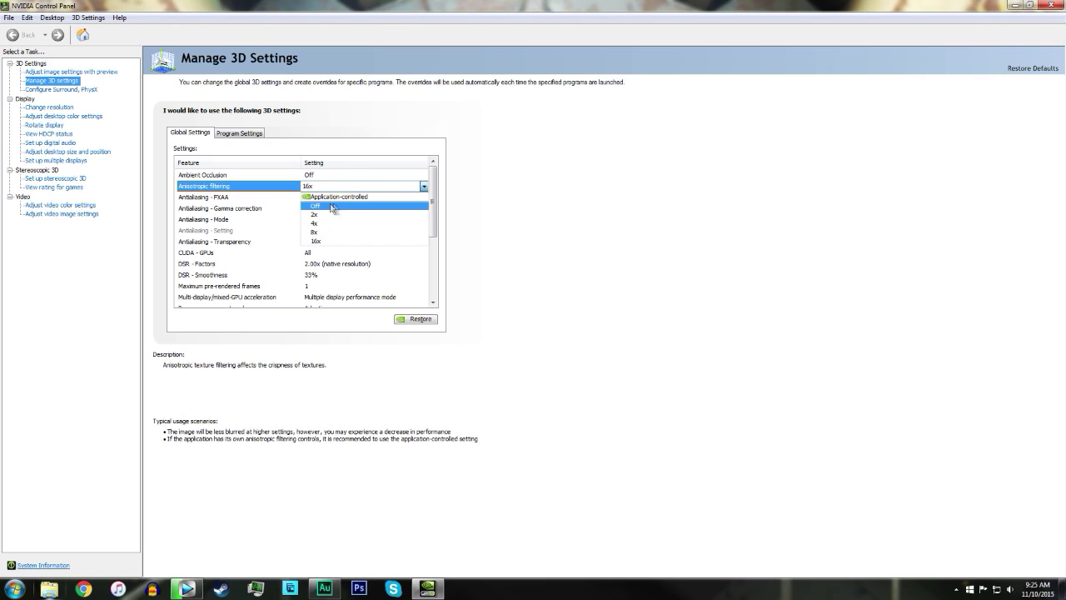
{"action": "left_click", "coordinate": [332, 240]}
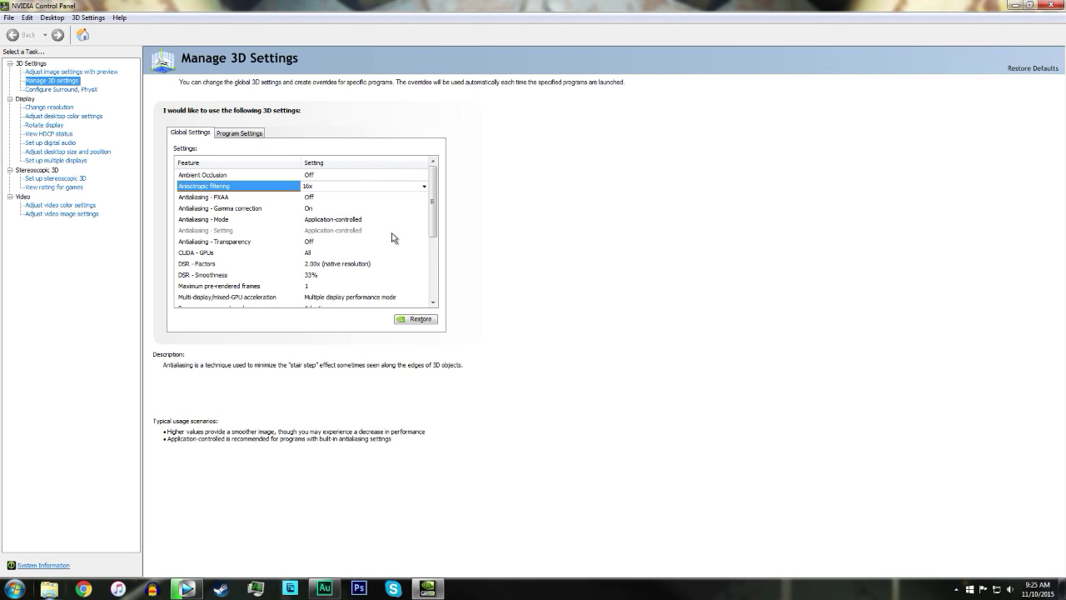
{"action": "left_click_drag", "start_coordinate": [437, 197], "coordinate": [535, 203]}
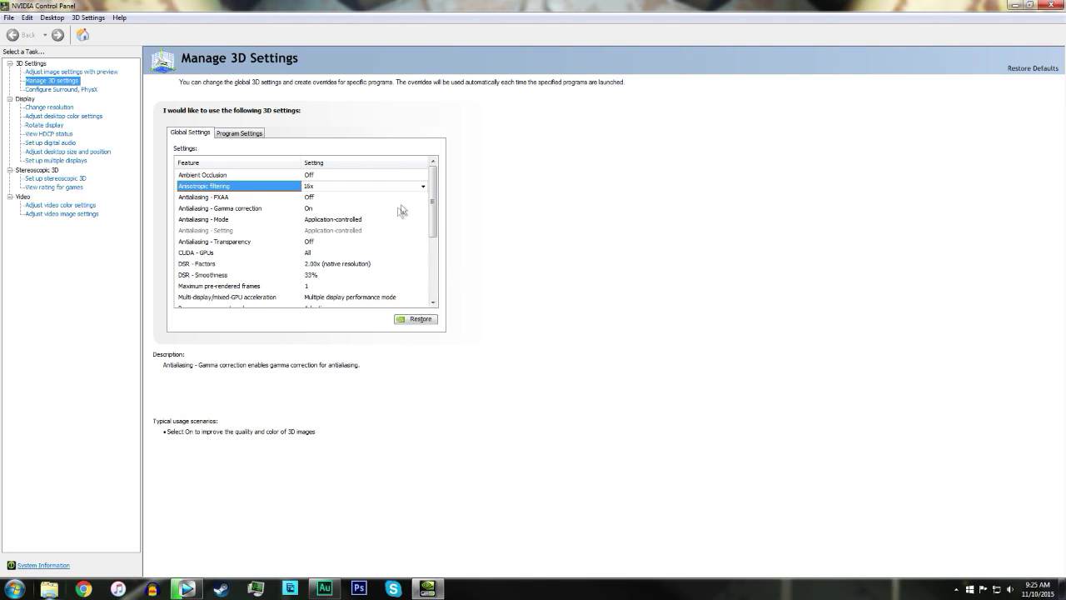
{"action": "left_click_drag", "start_coordinate": [434, 193], "coordinate": [488, 226]}
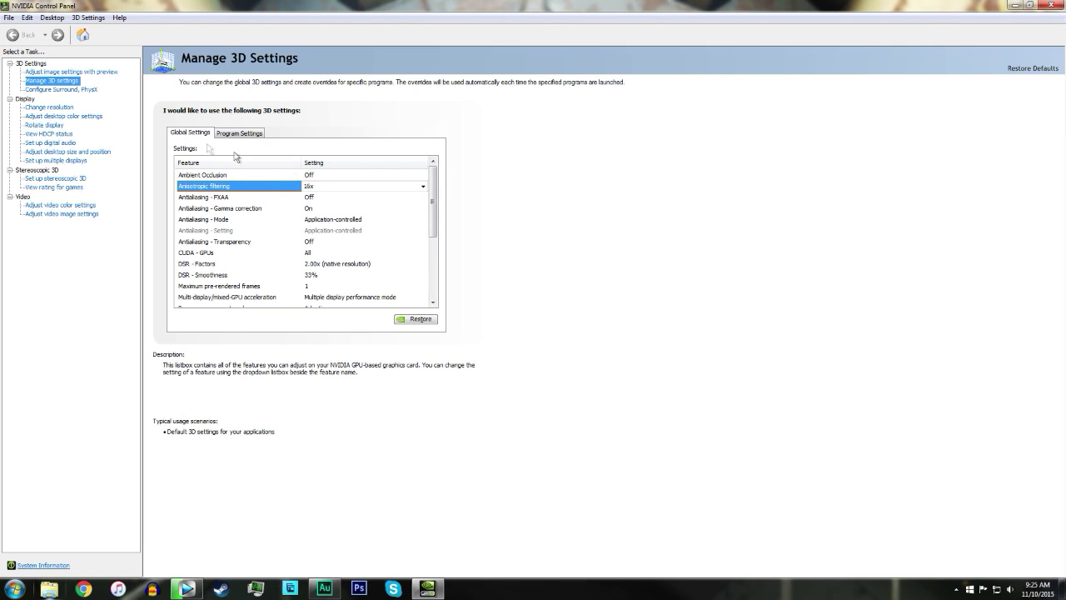
{"action": "left_click_drag", "start_coordinate": [434, 189], "coordinate": [435, 250]}
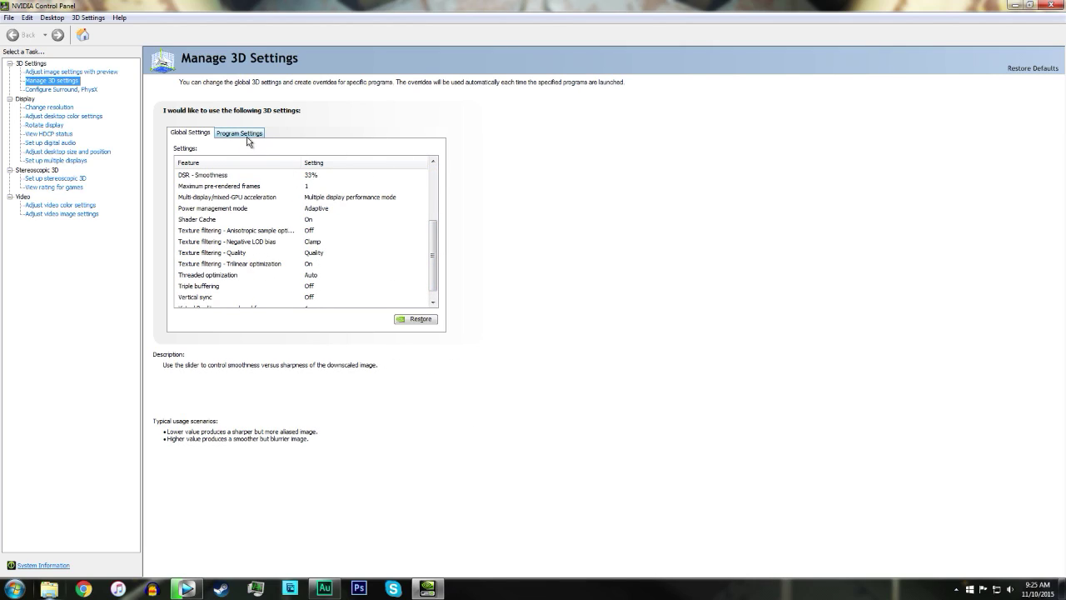
{"action": "left_click", "coordinate": [246, 134]}
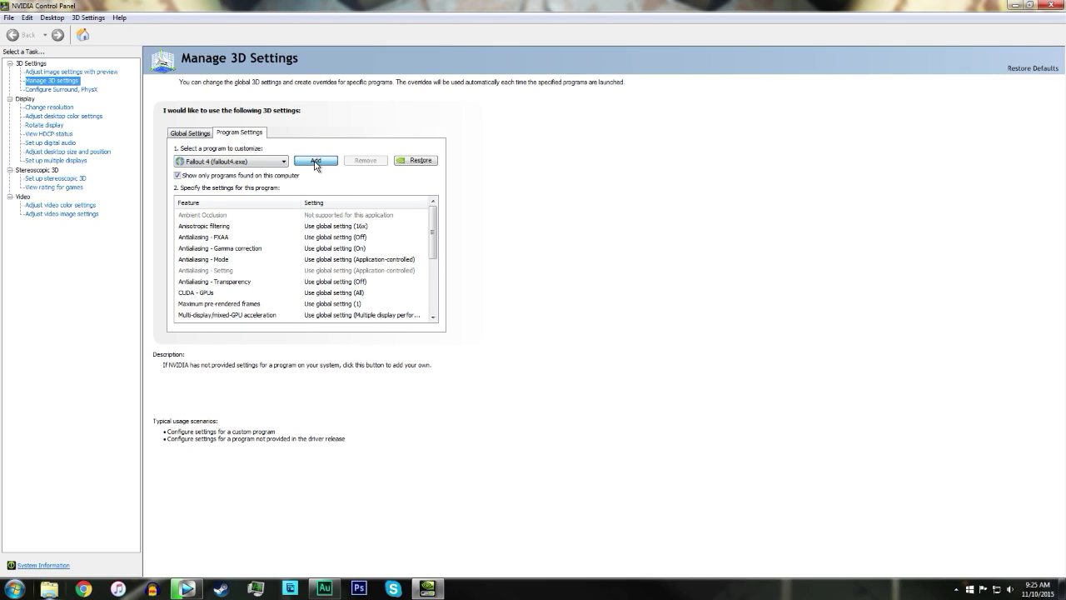
Step: Add Fallout 4 (fallout4.exe) as a program with its own 3D settings
{"action": "left_click", "coordinate": [316, 160]}
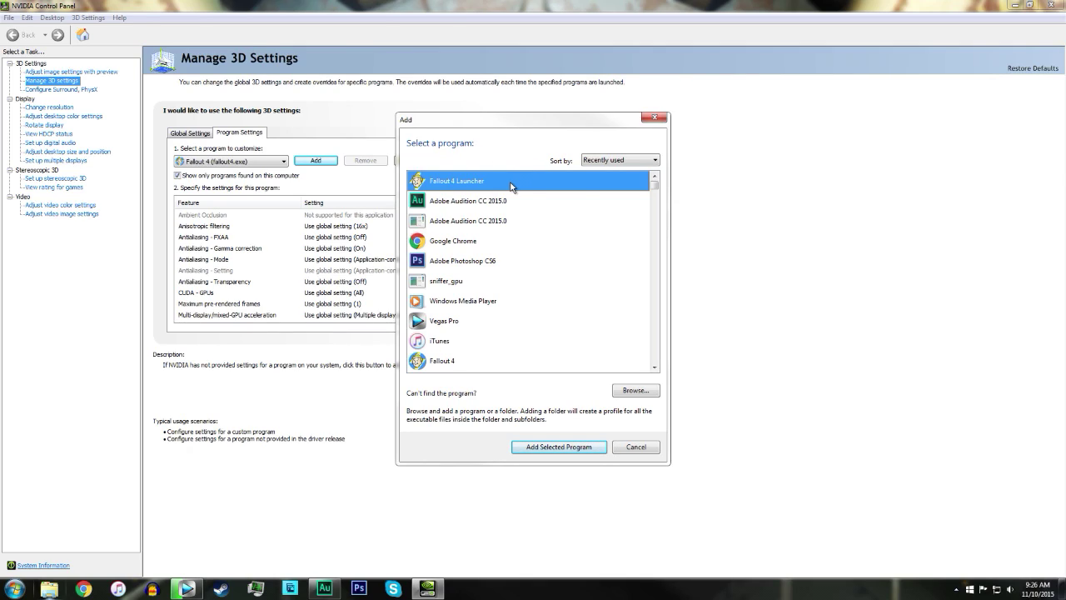
{"action": "mouse_move", "coordinate": [507, 182]}
{"action": "left_click", "coordinate": [449, 360]}
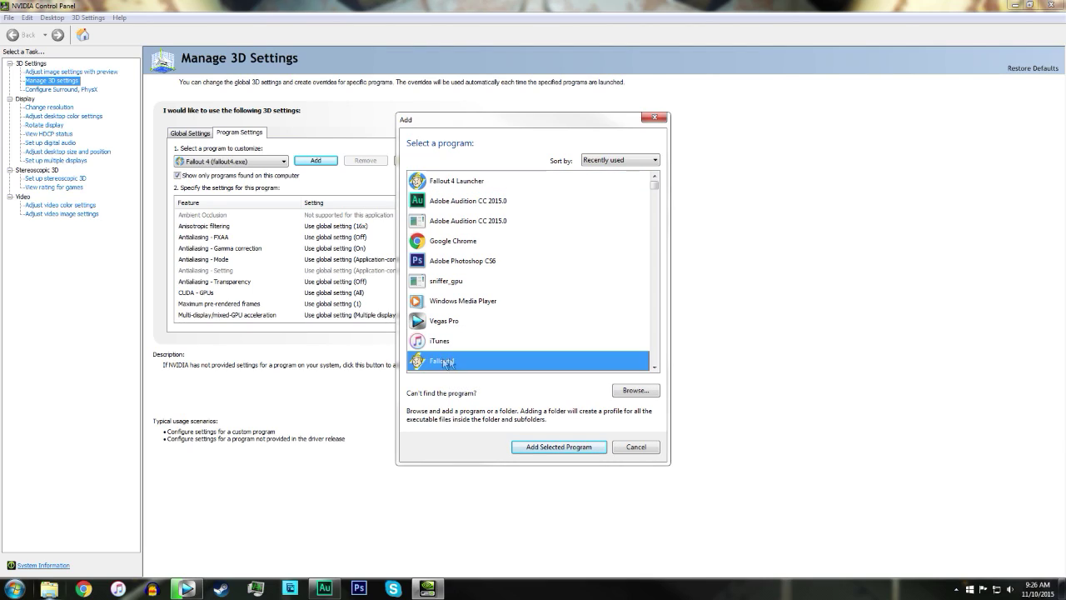
{"action": "left_click", "coordinate": [574, 448]}
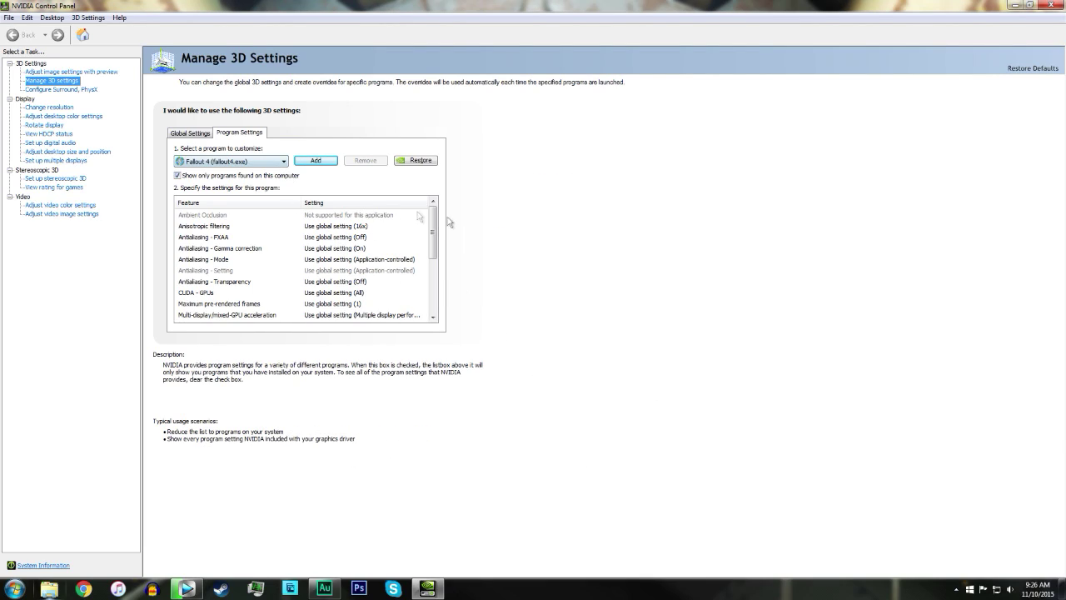
Step: Confirm Fallout 4 remains selected with global defaults, then close the NVIDIA Control Panel
{"action": "left_click", "coordinate": [284, 161]}
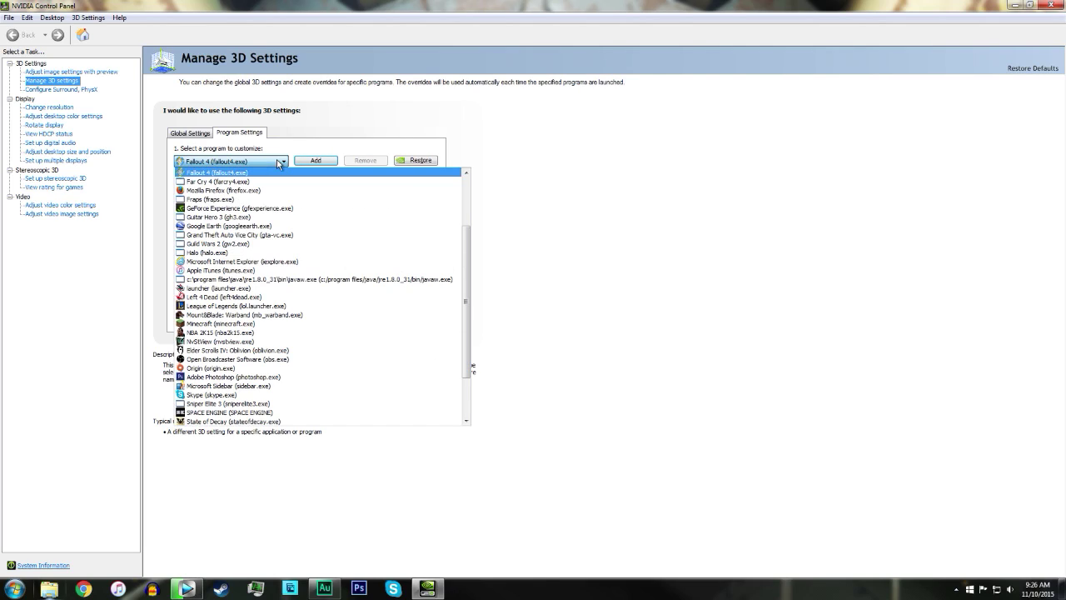
{"action": "left_click", "coordinate": [619, 377]}
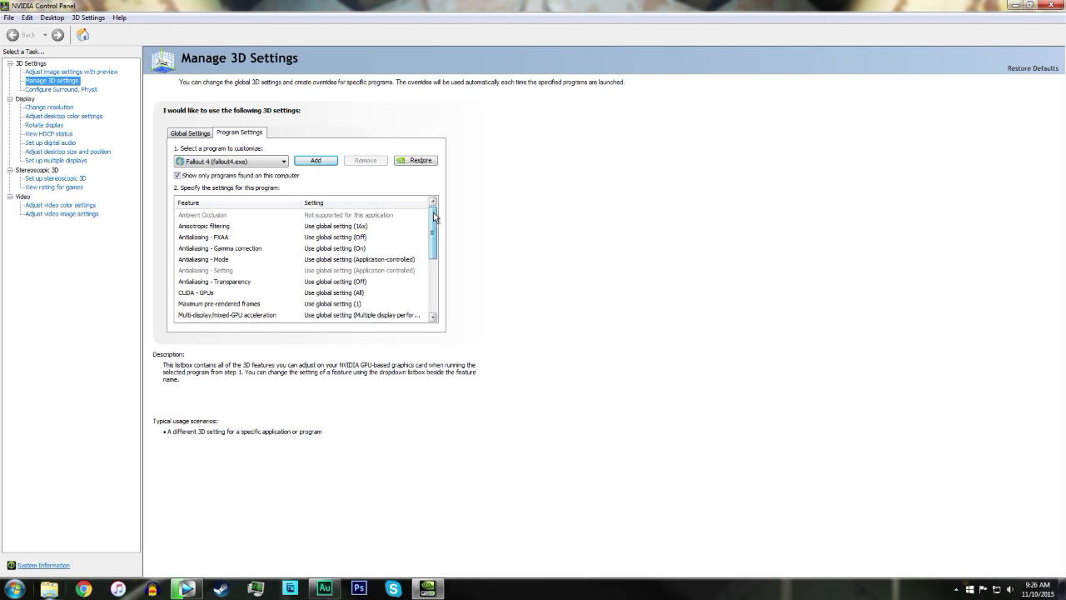
{"action": "mouse_move", "coordinate": [432, 218]}
{"action": "left_mouse_down"}
{"action": "mouse_move", "coordinate": [431, 265]}
{"action": "mouse_move", "coordinate": [448, 219]}
{"action": "left_mouse_up"}
{"action": "mouse_move", "coordinate": [433, 235]}
{"action": "left_mouse_down"}
{"action": "mouse_move", "coordinate": [435, 293]}
{"action": "mouse_move", "coordinate": [435, 218]}
{"action": "left_mouse_up"}
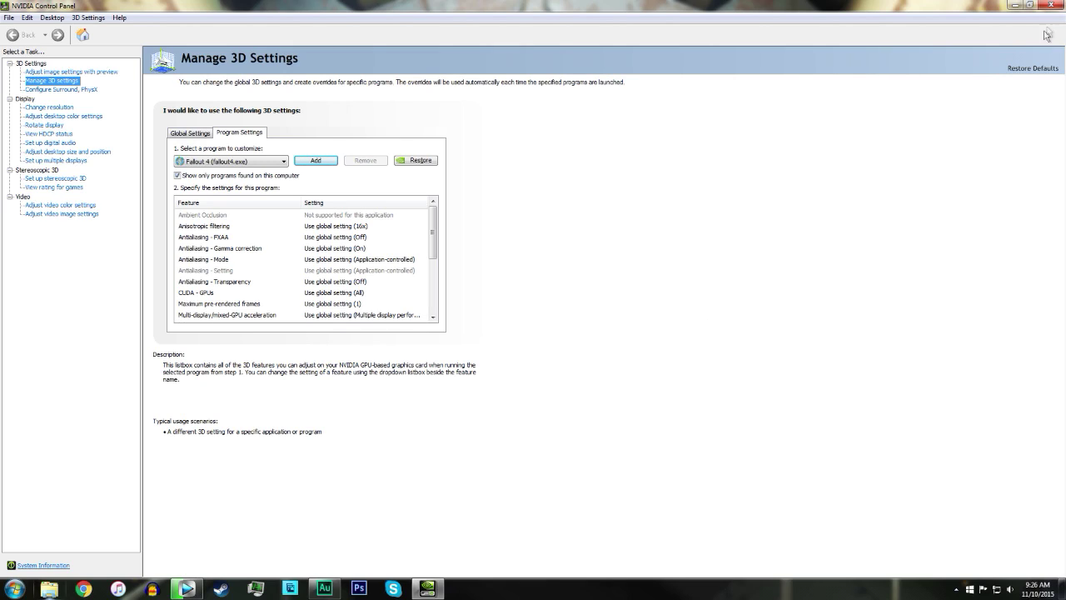
{"action": "left_click", "coordinate": [1052, 5]}
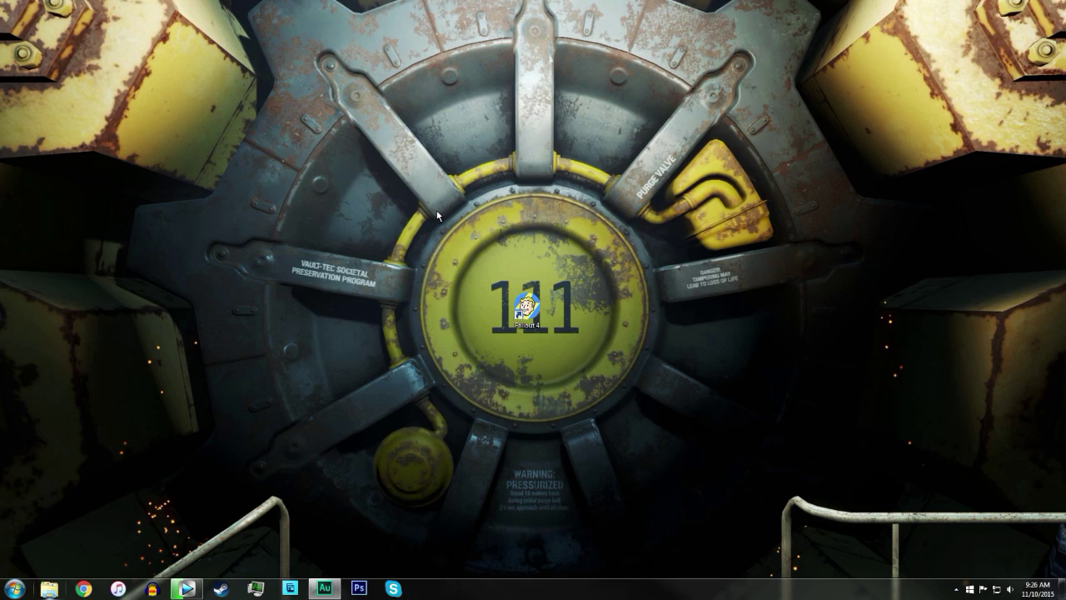
{"action": "left_click_drag", "start_coordinate": [437, 215], "coordinate": [594, 246]}
{"action": "left_click_drag", "start_coordinate": [654, 230], "coordinate": [442, 221]}
{"action": "left_click_drag", "start_coordinate": [403, 175], "coordinate": [667, 431]}
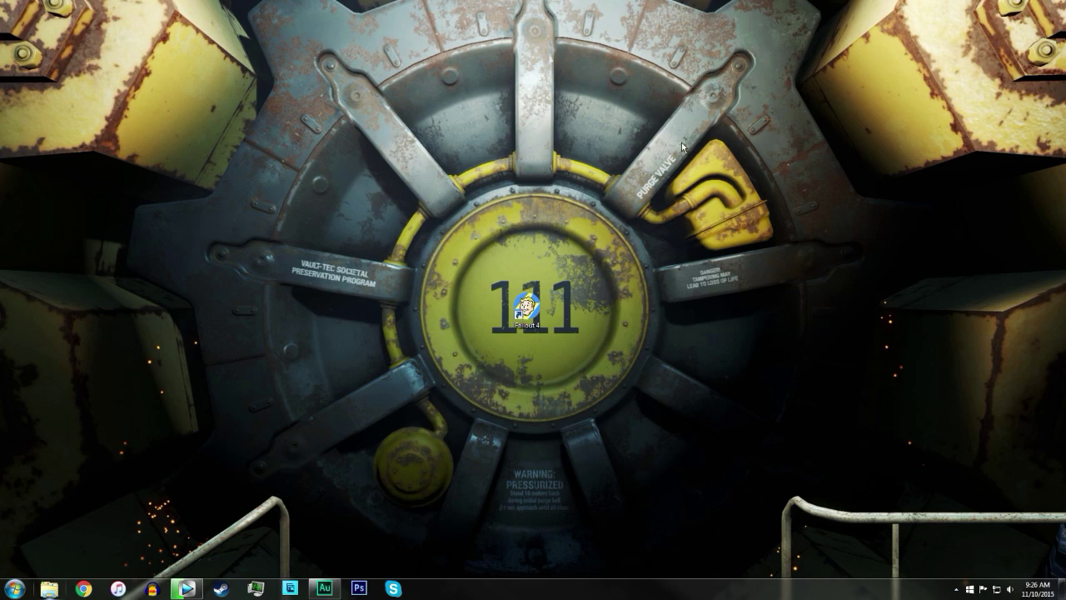